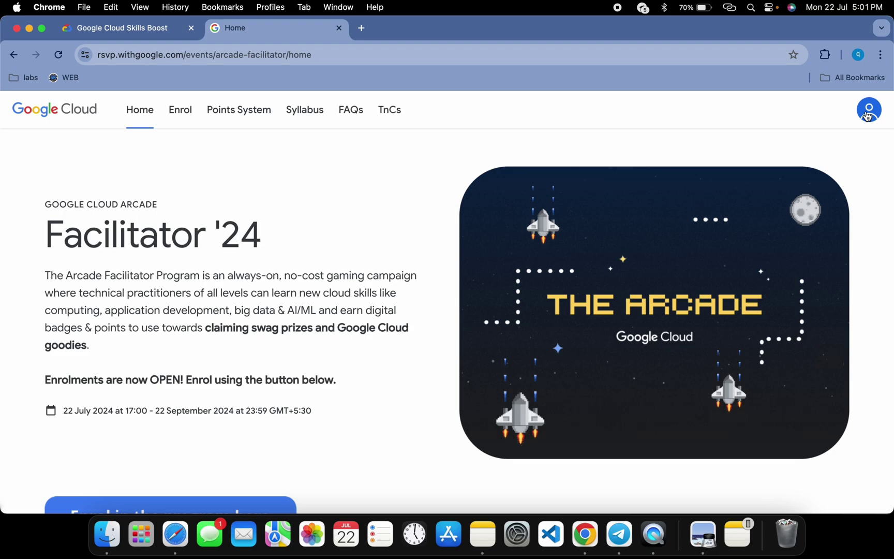
Step: Go to the Arcade Facilitator enrol page and open the enrolment form in a new tab
{"action": "scroll", "coordinate": [725, 222], "scroll_direction": "down", "scroll_amount": 5}
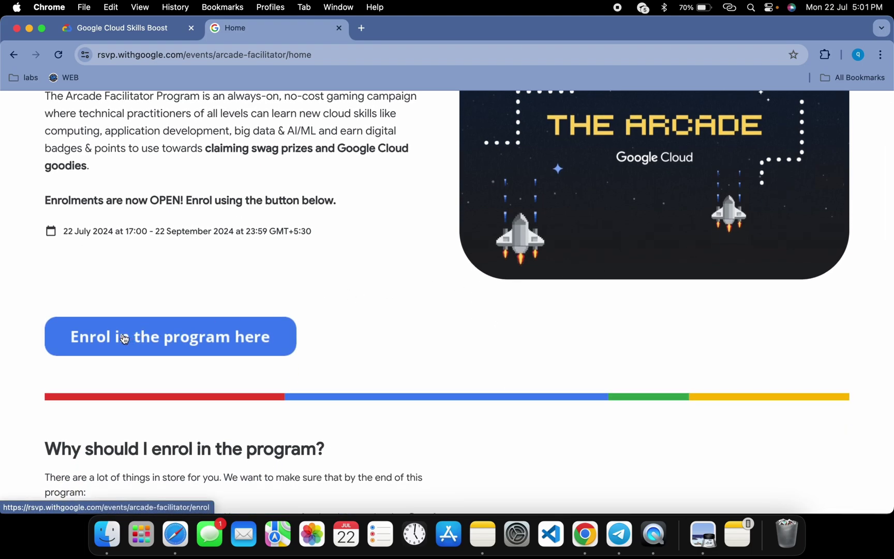
{"action": "left_click", "coordinate": [195, 344]}
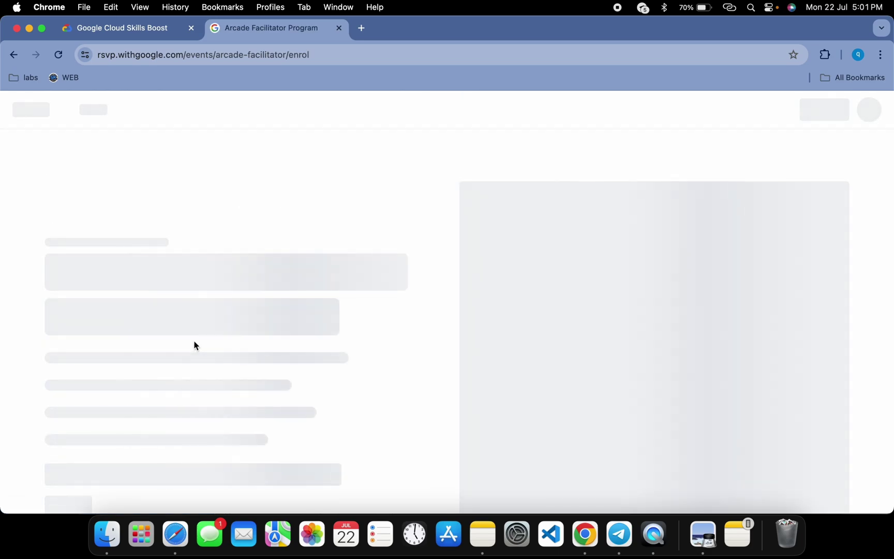
{"action": "scroll", "coordinate": [558, 332], "scroll_direction": "down", "scroll_amount": 8}
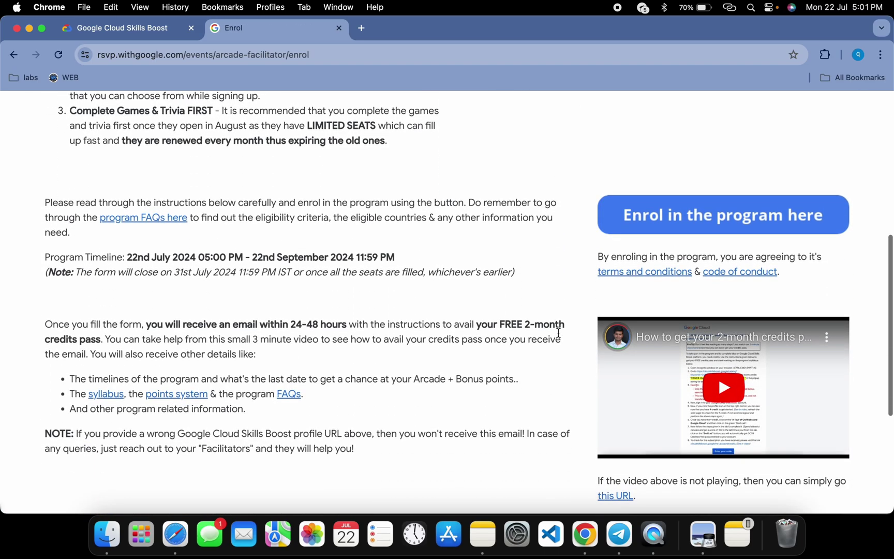
{"action": "scroll", "coordinate": [558, 333], "scroll_direction": "up", "scroll_amount": 1}
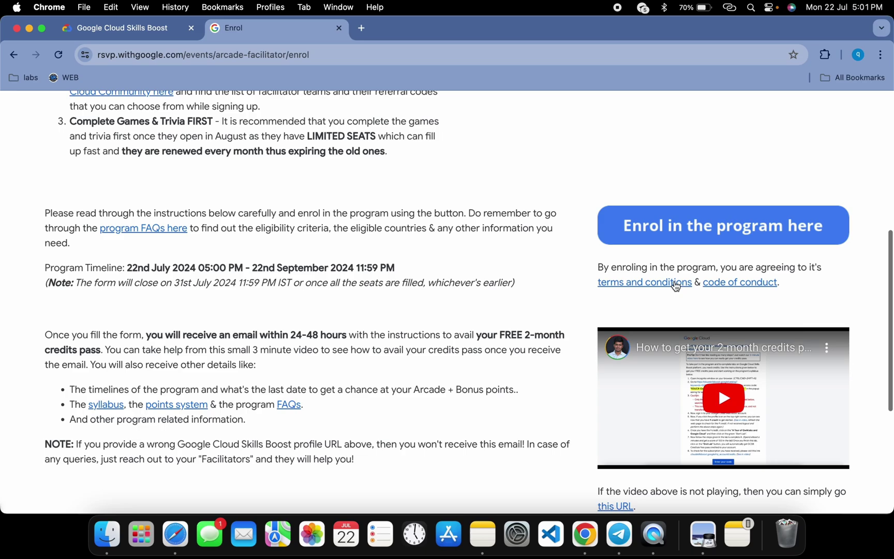
{"action": "left_click", "coordinate": [743, 232]}
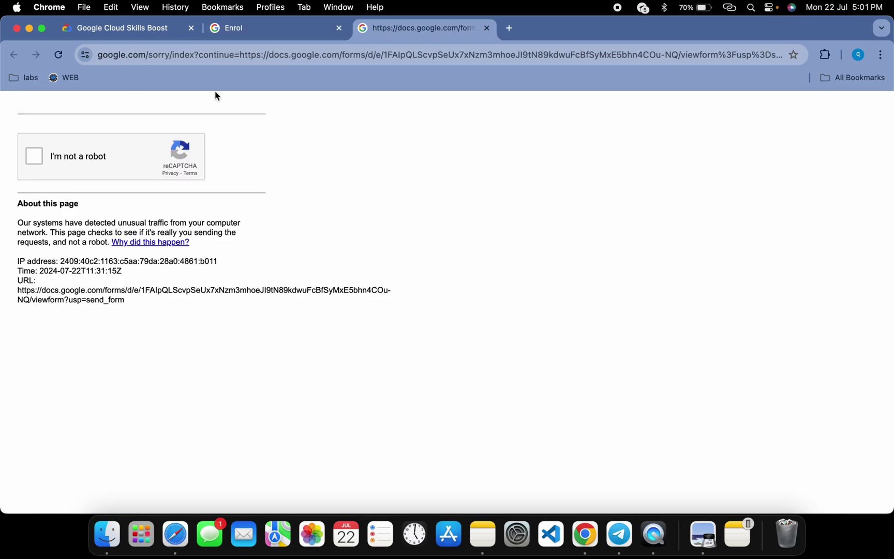
Step: Pass the 'I'm not a robot' check and copy the signed-in account's email address
{"action": "left_click", "coordinate": [39, 163]}
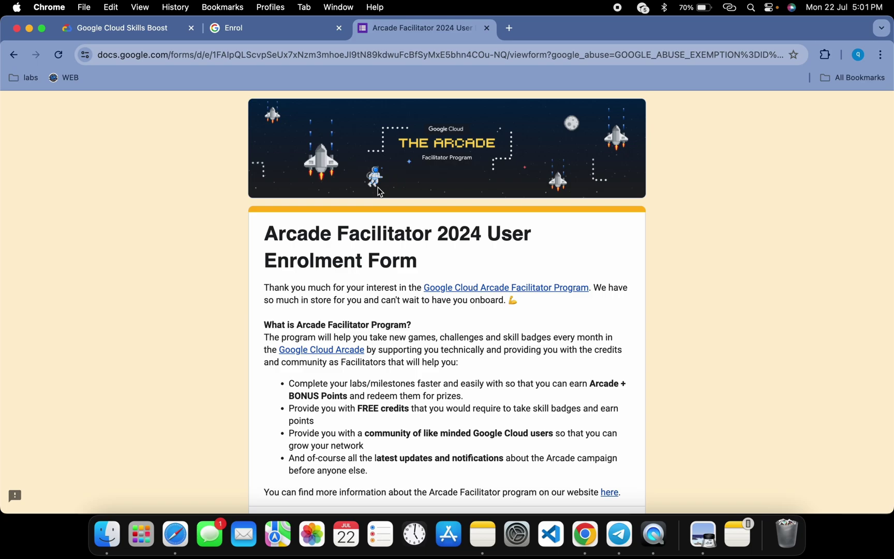
{"action": "scroll", "coordinate": [378, 191], "scroll_direction": "down", "scroll_amount": 6}
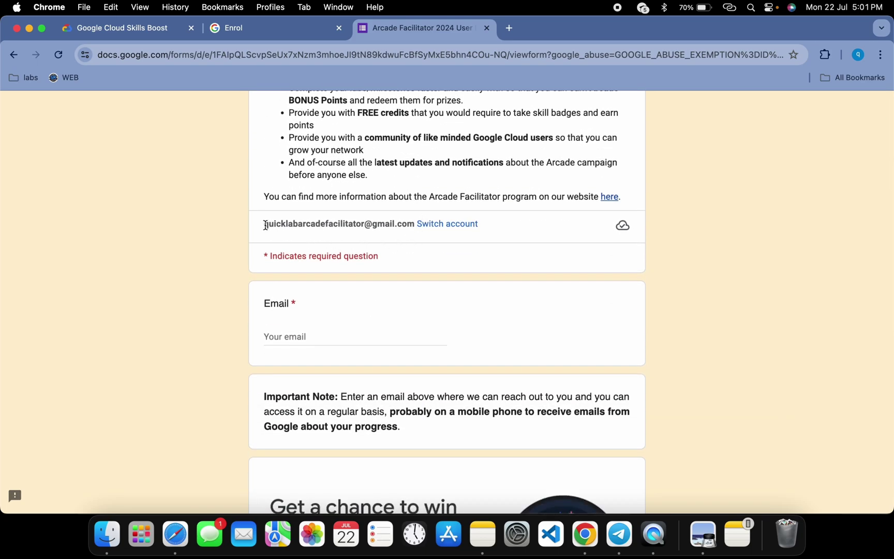
{"action": "left_click_drag", "start_coordinate": [264, 224], "coordinate": [413, 228]}
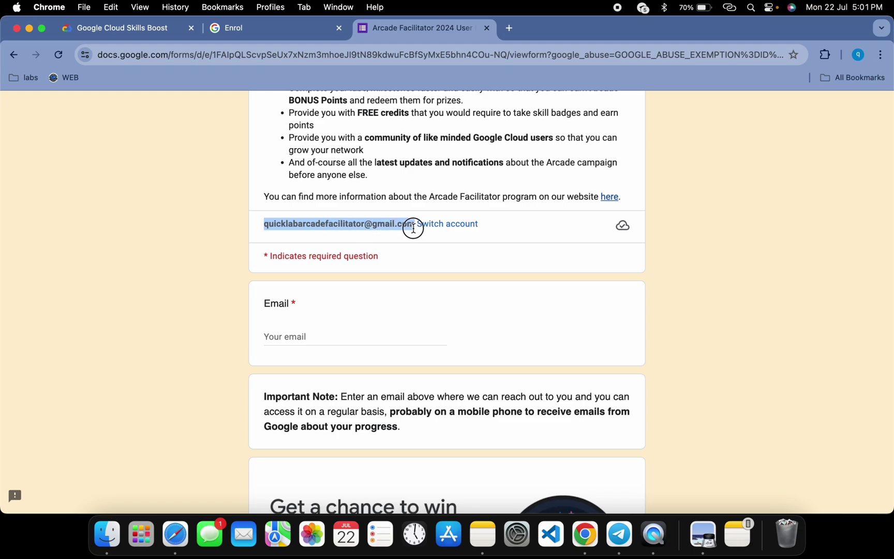
{"action": "left_click_drag", "start_coordinate": [413, 228], "coordinate": [413, 228]}
{"action": "left_click_drag", "start_coordinate": [413, 225], "coordinate": [266, 223]}
{"action": "key", "text": "super+c"}
Step: Paste the account email into the Email question and go to the next page
{"action": "left_click", "coordinate": [328, 341]}
{"action": "key", "text": "super+v"}
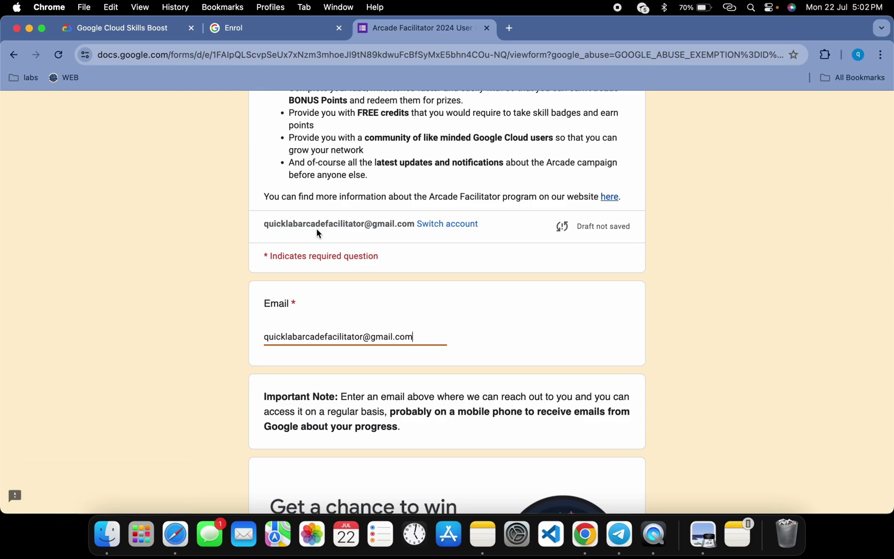
{"action": "scroll", "coordinate": [366, 338], "scroll_direction": "down", "scroll_amount": 10}
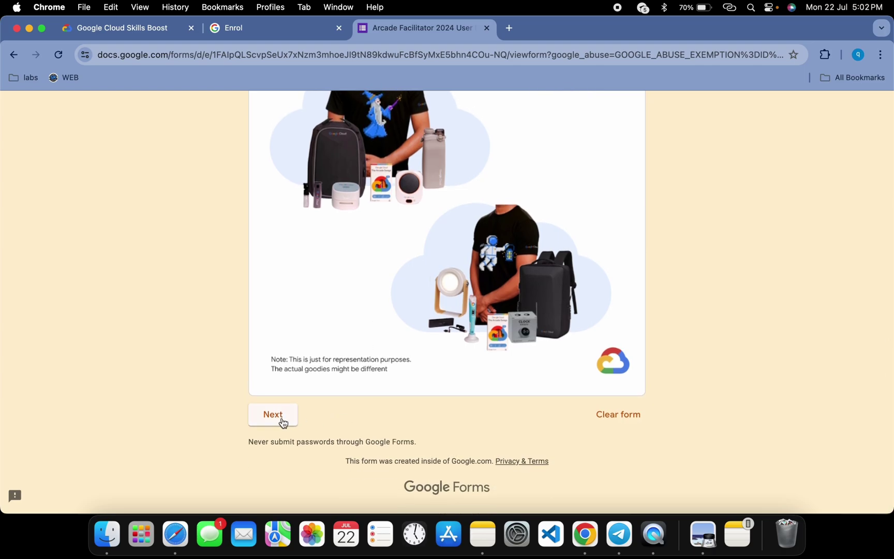
{"action": "left_click", "coordinate": [283, 423]}
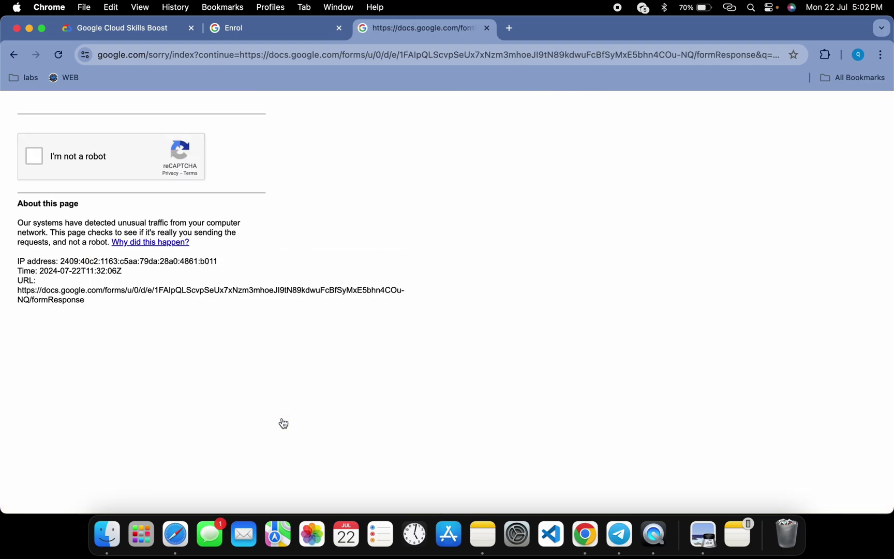
Step: Clear the second reCAPTCHA, continue to Terms & Conditions and select 'Yes, I accept the terms'
{"action": "left_click", "coordinate": [34, 156]}
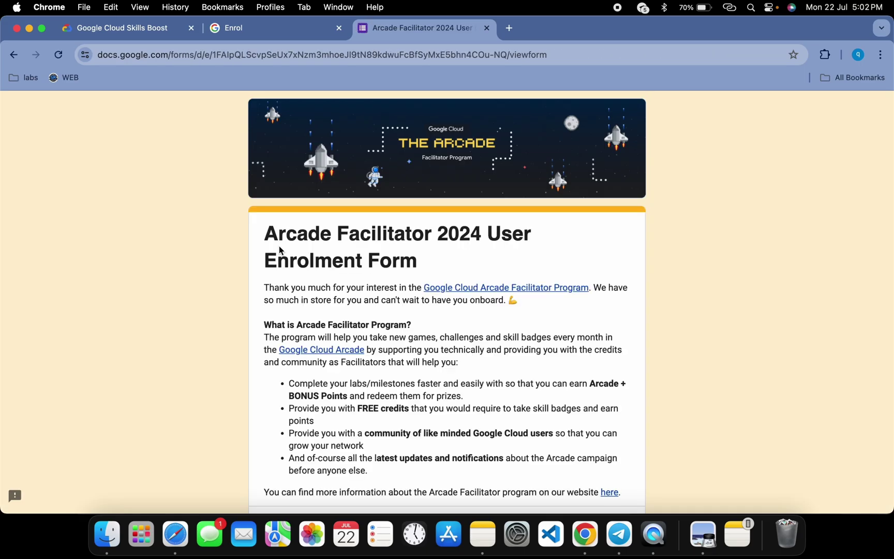
{"action": "scroll", "coordinate": [325, 257], "scroll_direction": "down", "scroll_amount": 1}
{"action": "scroll", "coordinate": [325, 256], "scroll_direction": "down", "scroll_amount": 20}
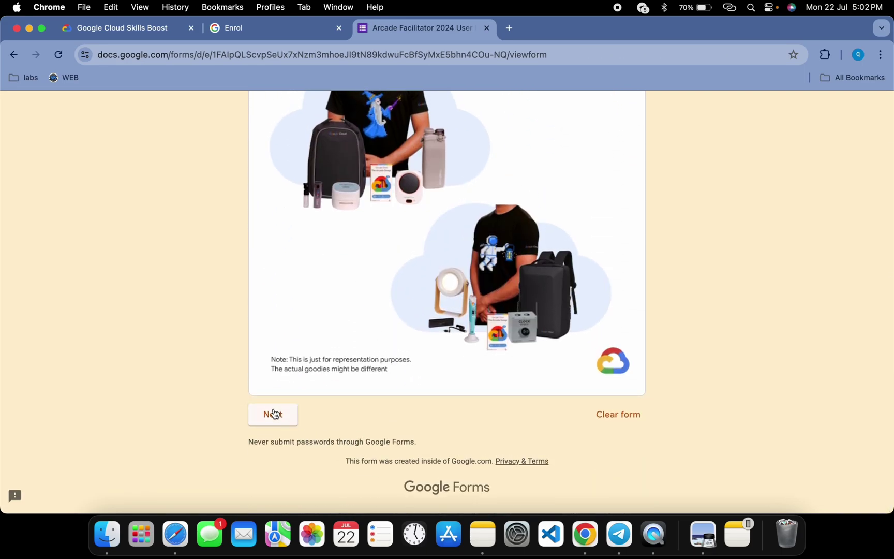
{"action": "left_click", "coordinate": [273, 412]}
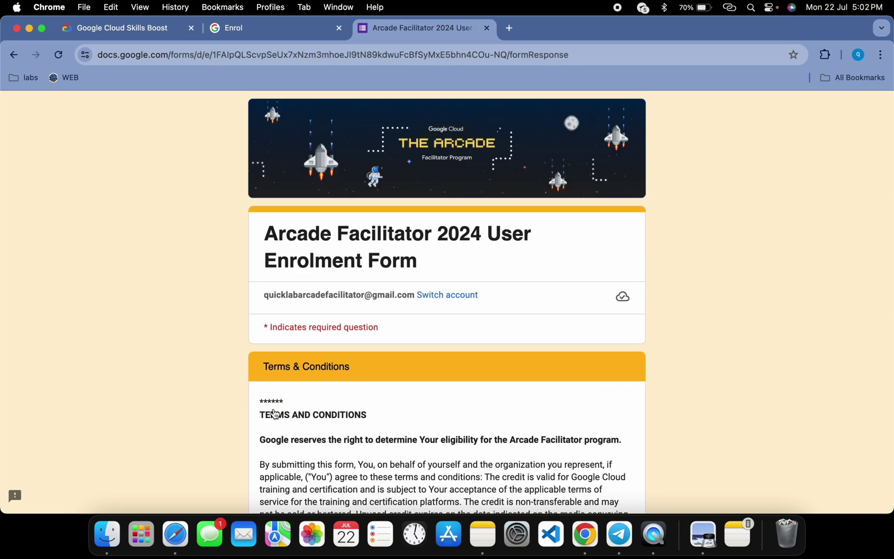
{"action": "scroll", "coordinate": [274, 413], "scroll_direction": "down", "scroll_amount": 20}
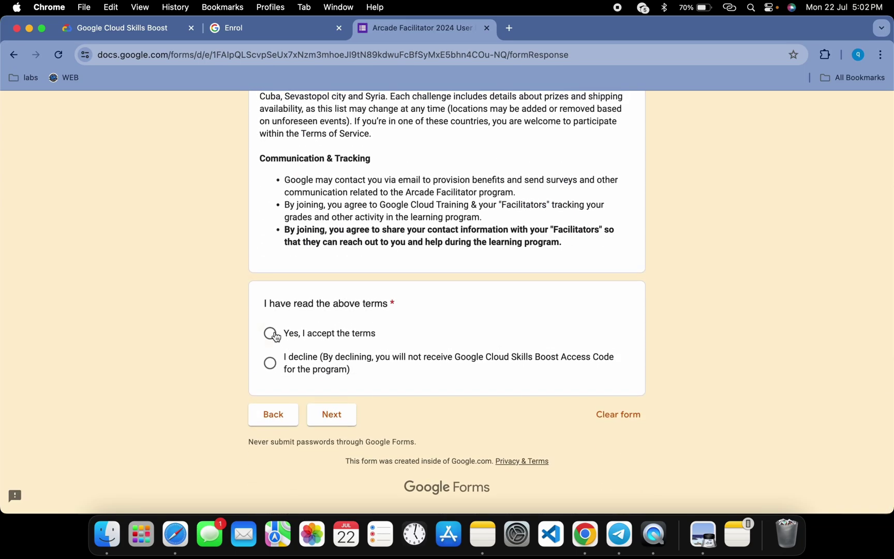
{"action": "left_click", "coordinate": [271, 334]}
Step: Continue to 'Fill out your details' and paste the email into 'Confirm your email address'
{"action": "left_click", "coordinate": [334, 421]}
{"action": "scroll", "coordinate": [408, 374], "scroll_direction": "down", "scroll_amount": 5}
{"action": "scroll", "coordinate": [409, 375], "scroll_direction": "down", "scroll_amount": 2}
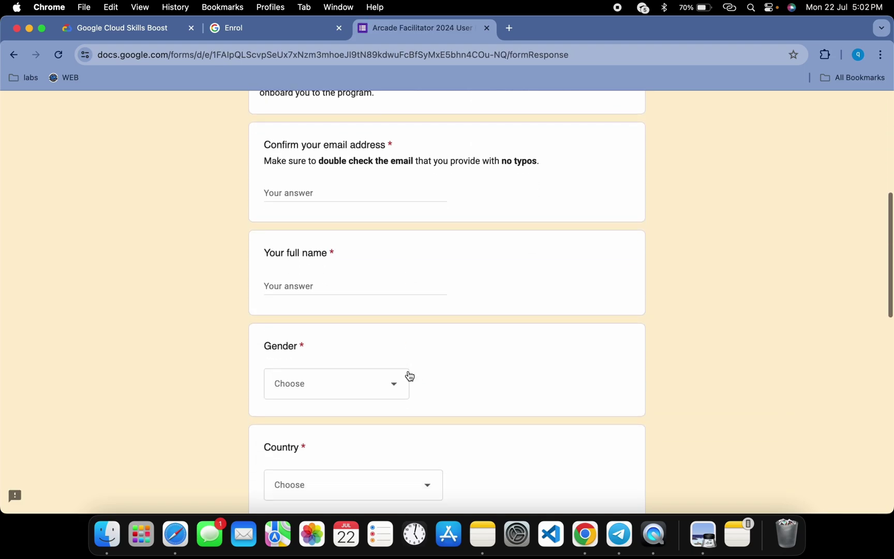
{"action": "scroll", "coordinate": [409, 375], "scroll_direction": "up", "scroll_amount": 2}
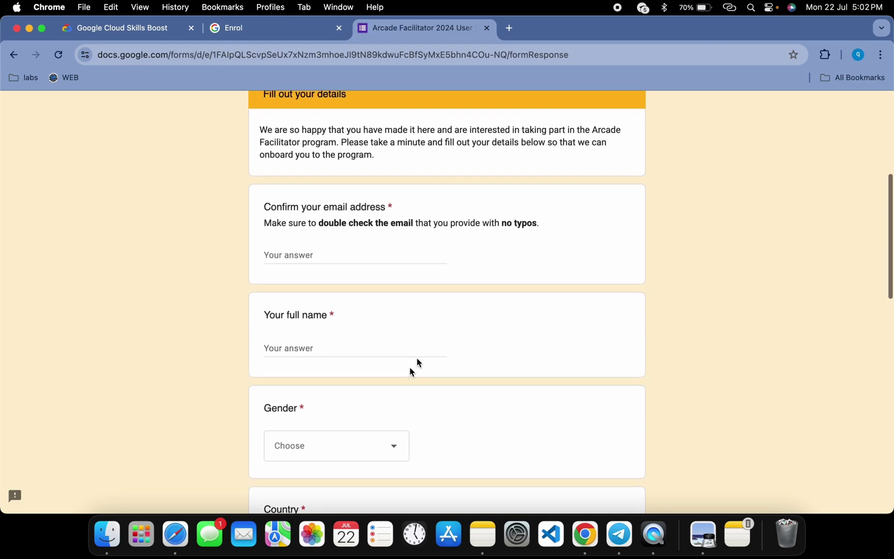
{"action": "left_click", "coordinate": [328, 256]}
{"action": "key", "text": "super+v"}
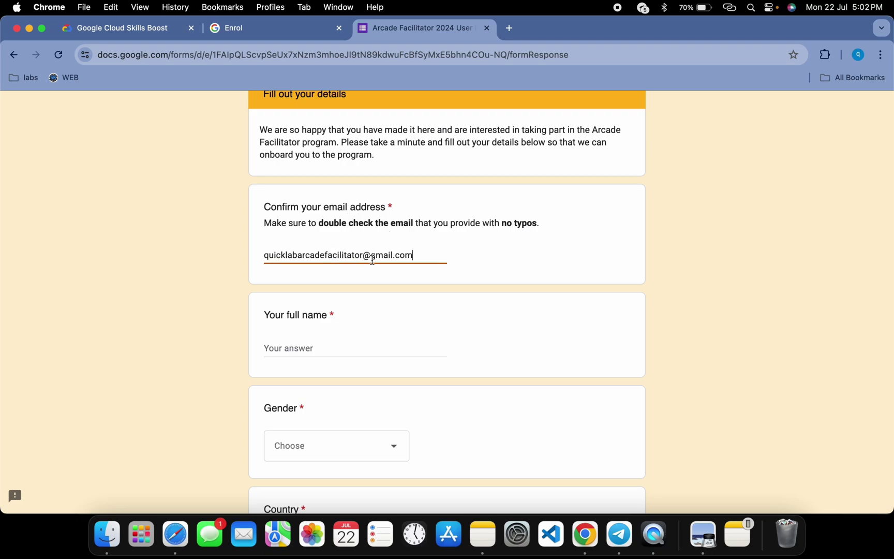
Step: Select and copy the facilitator referral code from the Telegram announcement
{"action": "scroll", "coordinate": [371, 260], "scroll_direction": "down", "scroll_amount": 2}
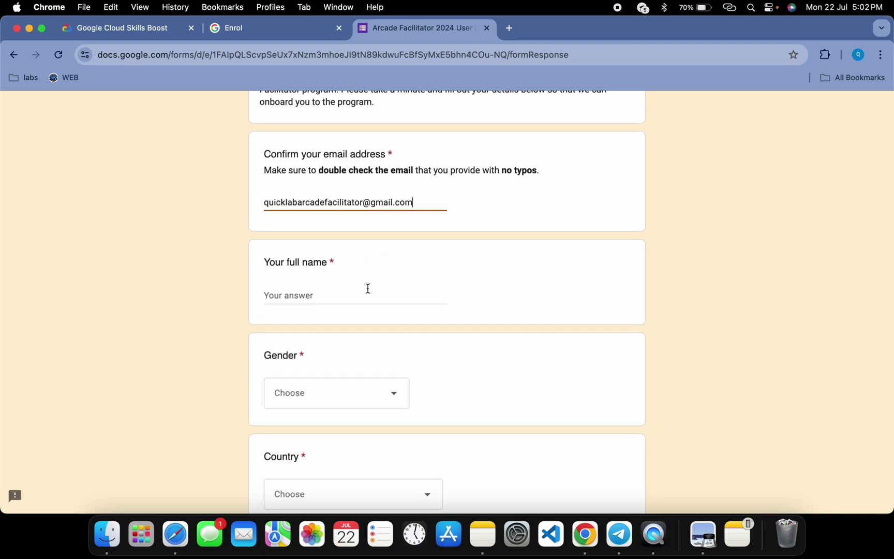
{"action": "scroll", "coordinate": [362, 286], "scroll_direction": "down", "scroll_amount": 3}
{"action": "scroll", "coordinate": [371, 372], "scroll_direction": "down", "scroll_amount": 4}
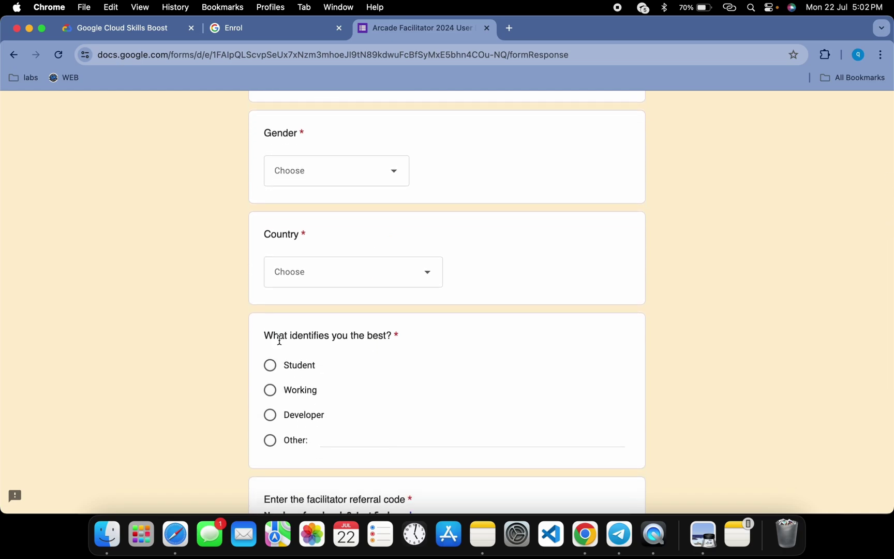
{"action": "scroll", "coordinate": [364, 340], "scroll_direction": "down", "scroll_amount": 3}
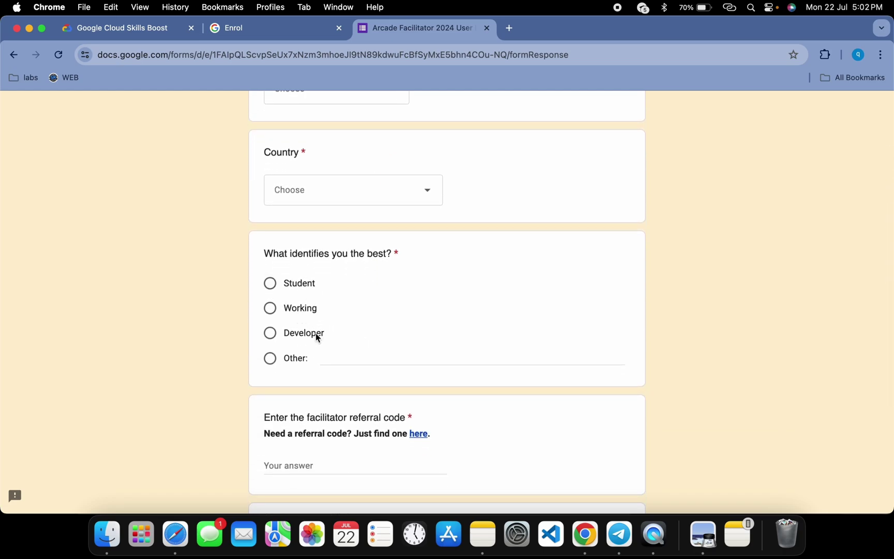
{"action": "scroll", "coordinate": [318, 338], "scroll_direction": "down", "scroll_amount": 4}
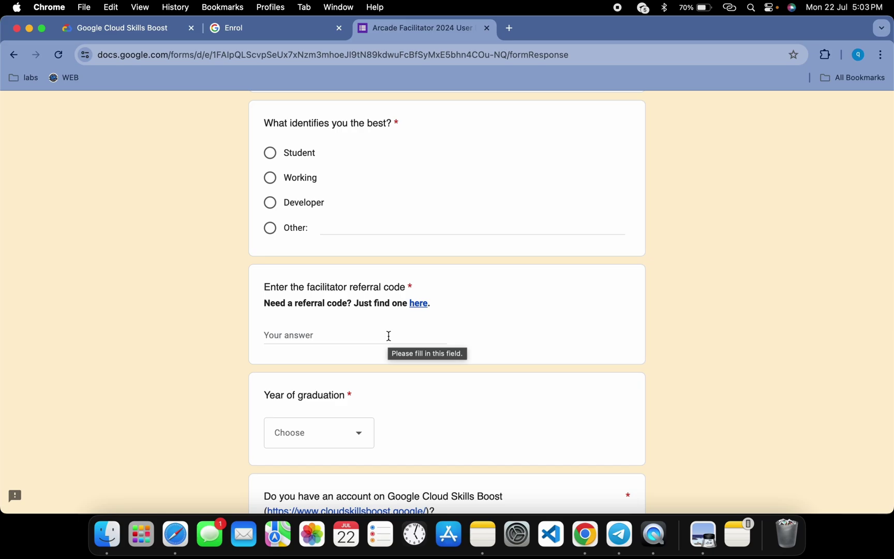
{"action": "key", "text": "super+Tab"}
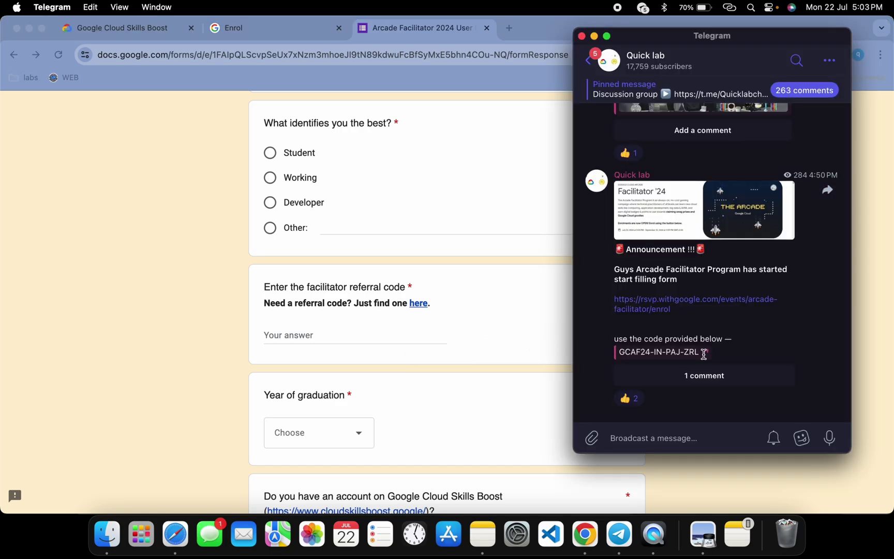
{"action": "left_click_drag", "start_coordinate": [700, 353], "coordinate": [615, 354]}
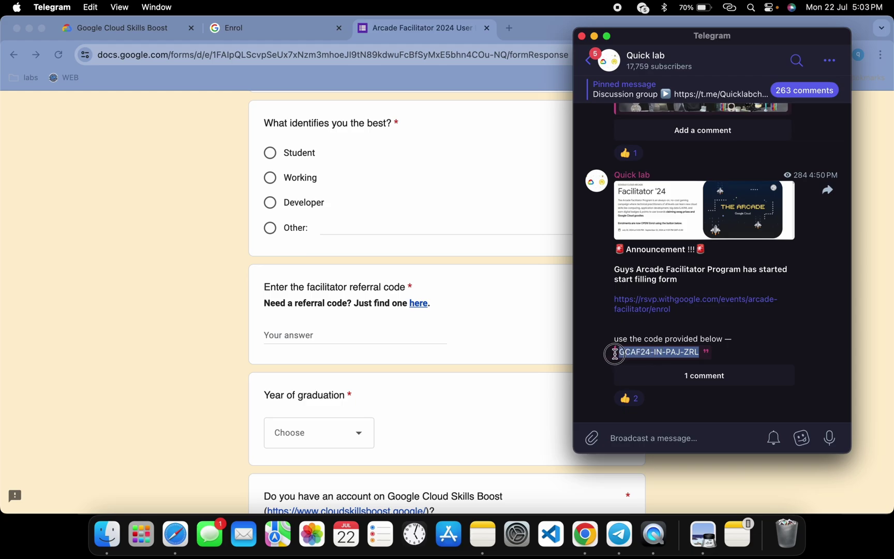
{"action": "left_click", "coordinate": [323, 339]}
{"action": "key", "text": "super+Tab"}
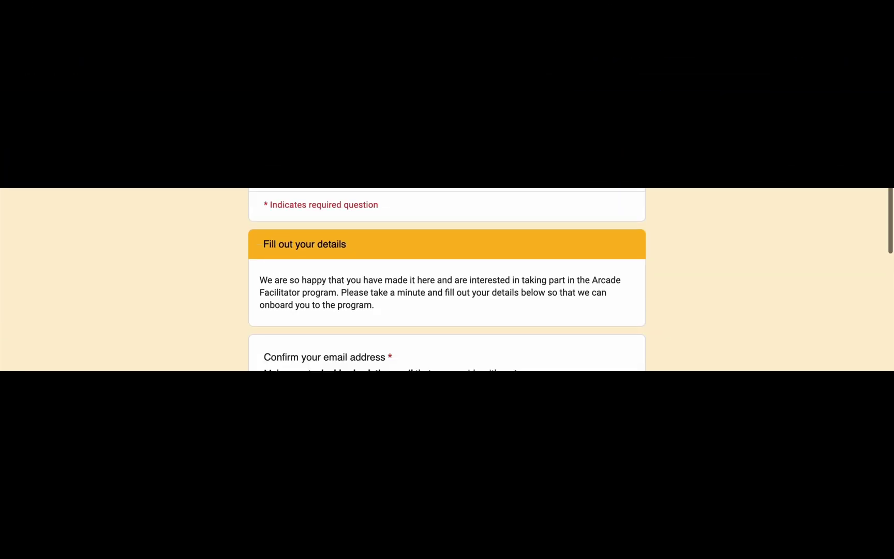
Step: Change the self-description to Student and confirm the year of graduation is Graduated
{"action": "scroll", "coordinate": [271, 411], "scroll_direction": "down", "scroll_amount": 3}
{"action": "scroll", "coordinate": [271, 411], "scroll_direction": "down", "scroll_amount": 10}
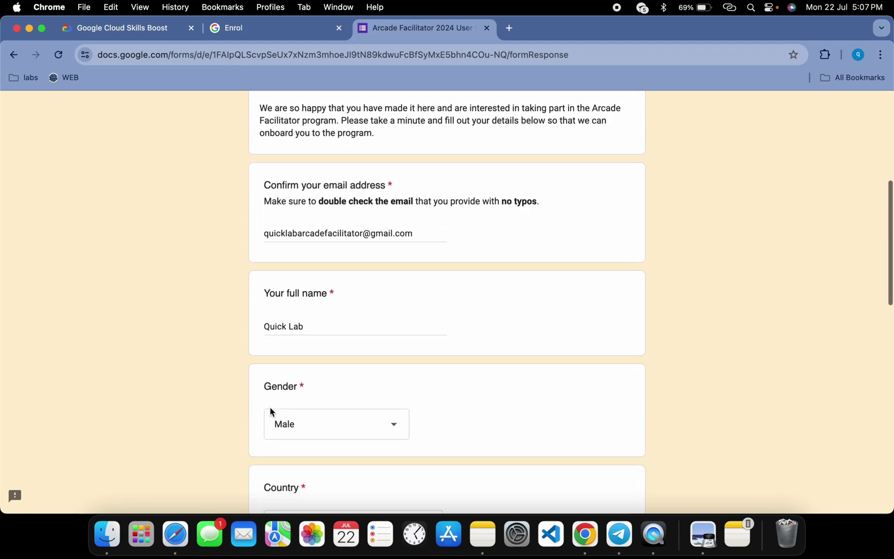
{"action": "scroll", "coordinate": [351, 320], "scroll_direction": "up", "scroll_amount": 2}
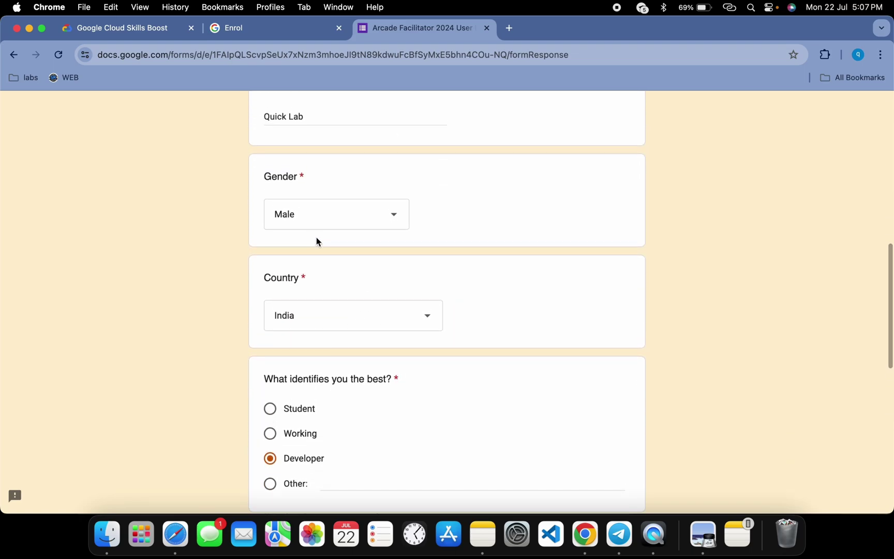
{"action": "scroll", "coordinate": [331, 300], "scroll_direction": "down", "scroll_amount": 1}
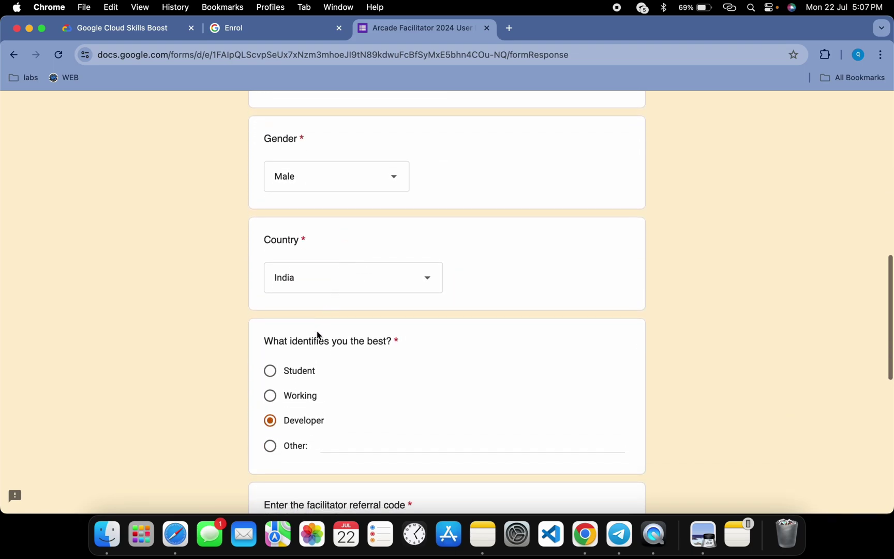
{"action": "left_click", "coordinate": [270, 371]}
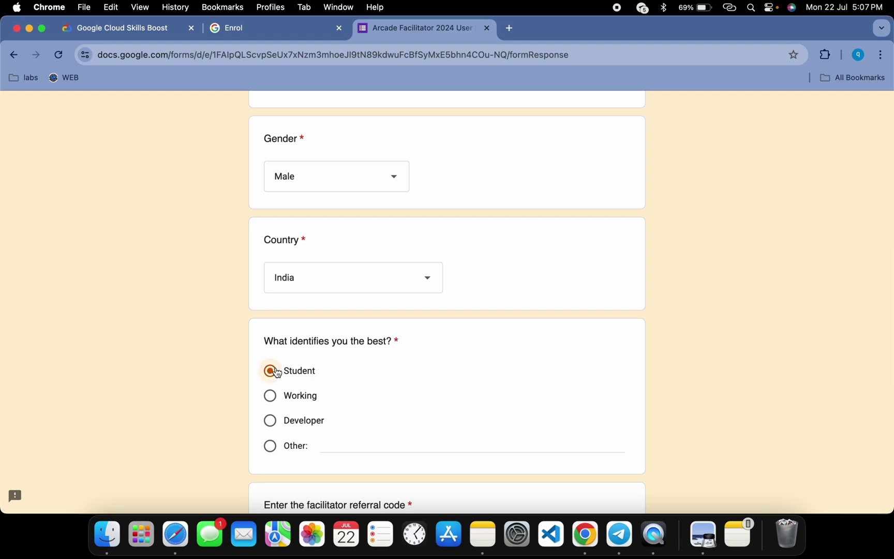
{"action": "scroll", "coordinate": [279, 375], "scroll_direction": "down", "scroll_amount": 7}
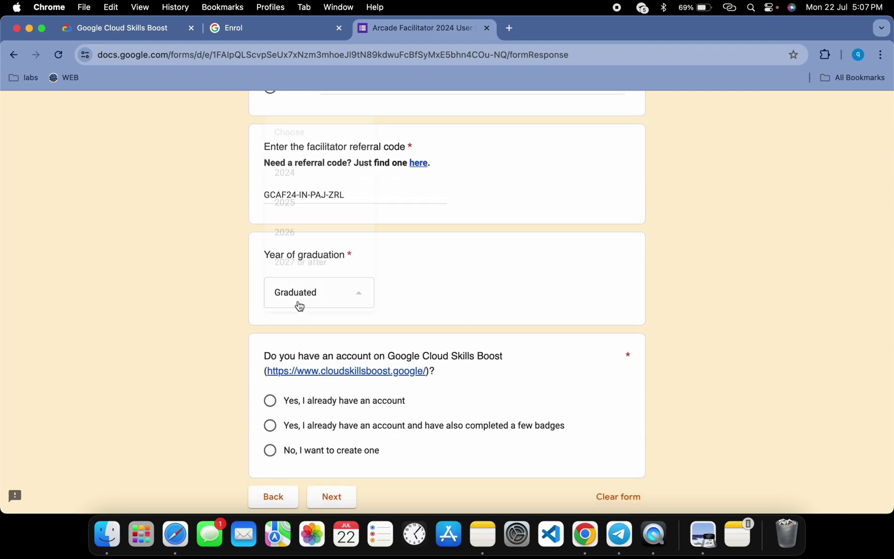
{"action": "left_click", "coordinate": [299, 306]}
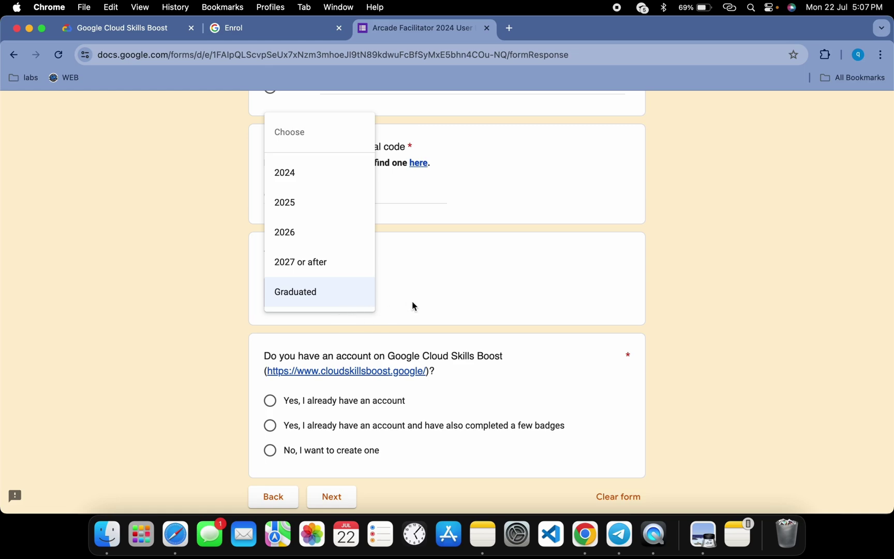
Step: Answer 'Yes, I already have an account' for Skills Boost and continue to the next section
{"action": "scroll", "coordinate": [413, 304], "scroll_direction": "up", "scroll_amount": 4}
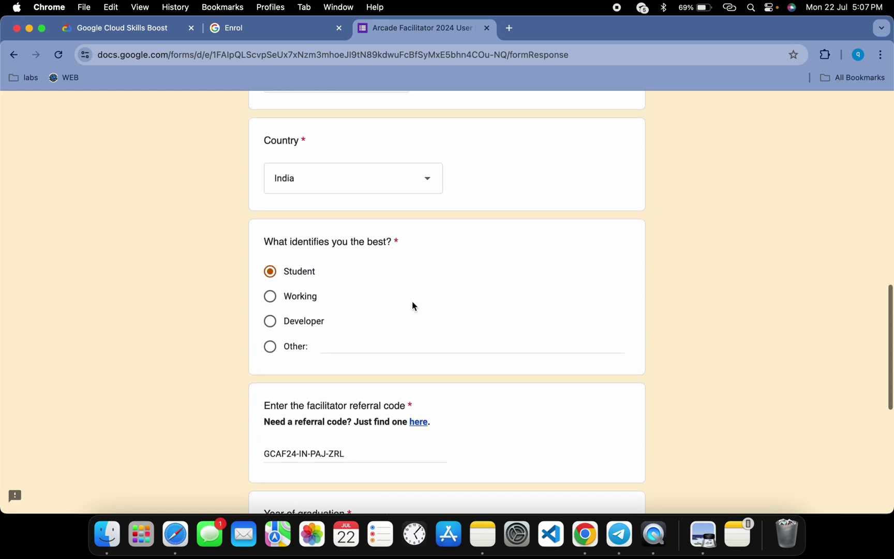
{"action": "scroll", "coordinate": [266, 315], "scroll_direction": "down", "scroll_amount": 8}
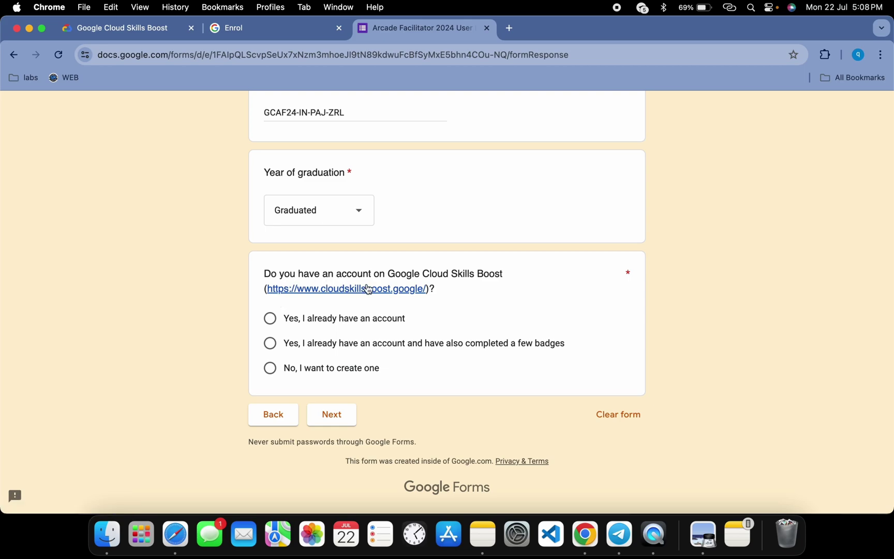
{"action": "left_click", "coordinate": [271, 321]}
{"action": "left_click", "coordinate": [340, 416]}
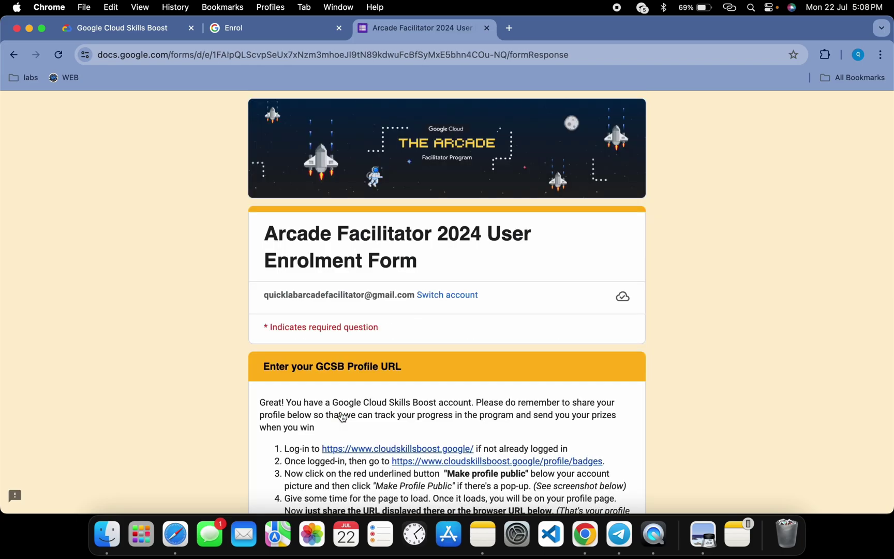
Step: Scroll down to the required Skills Boost public profile URL question
{"action": "scroll", "coordinate": [341, 417], "scroll_direction": "down", "scroll_amount": 10}
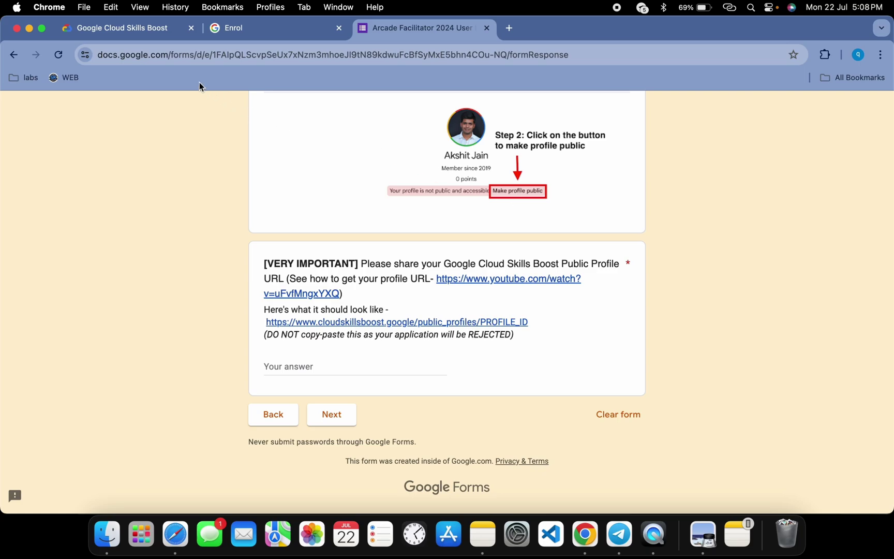
Step: Open the Google Cloud Skills Boost Profile page and select its public profile URL
{"action": "left_click", "coordinate": [124, 28]}
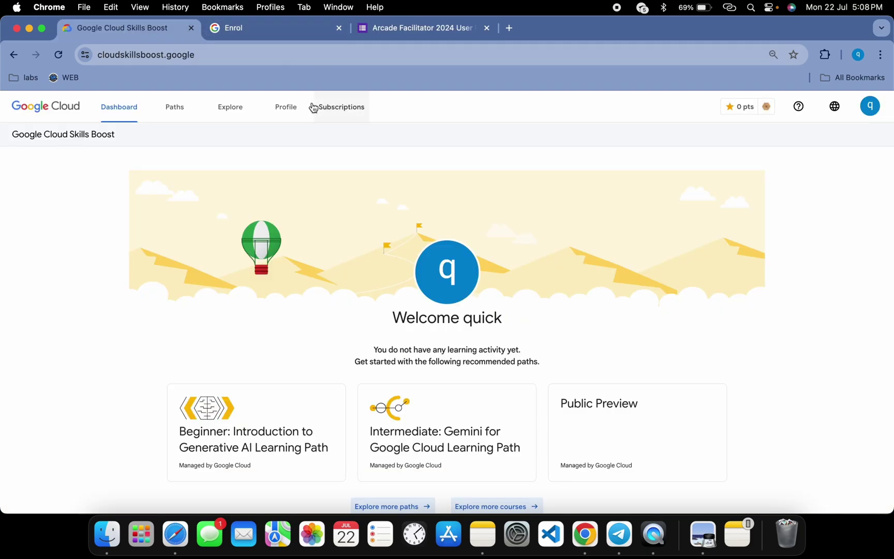
{"action": "left_click", "coordinate": [293, 108]}
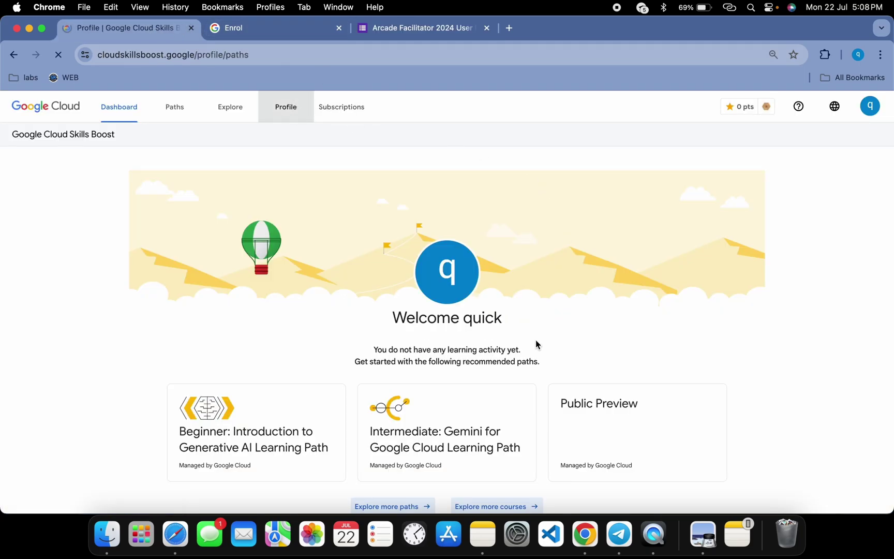
{"action": "scroll", "coordinate": [536, 341], "scroll_direction": "down", "scroll_amount": 2}
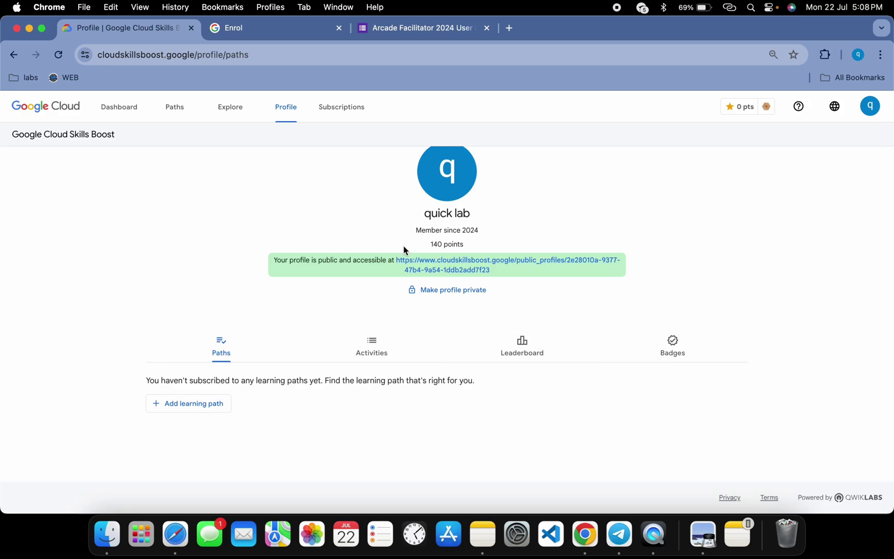
{"action": "left_click_drag", "start_coordinate": [395, 259], "coordinate": [515, 282]}
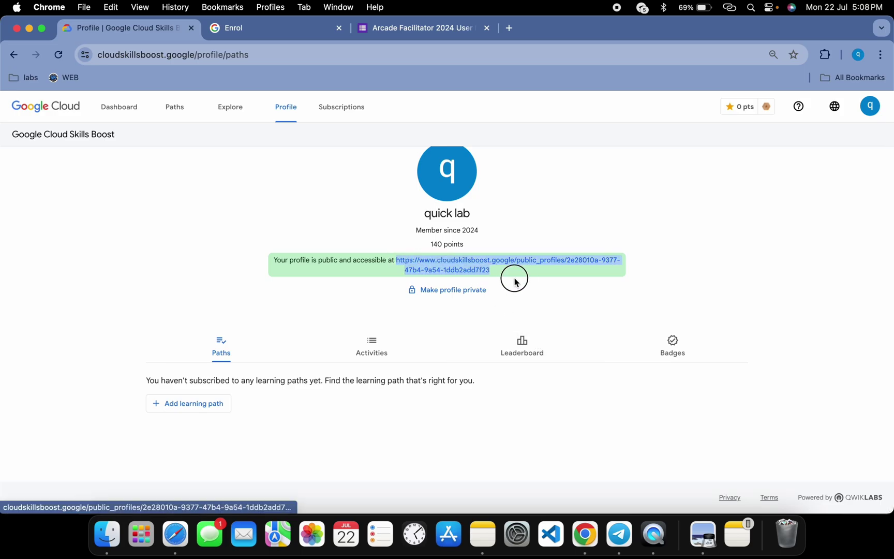
Step: Paste the public profile URL into the profile answer and continue to 'A few last steps...'
{"action": "left_click", "coordinate": [375, 27]}
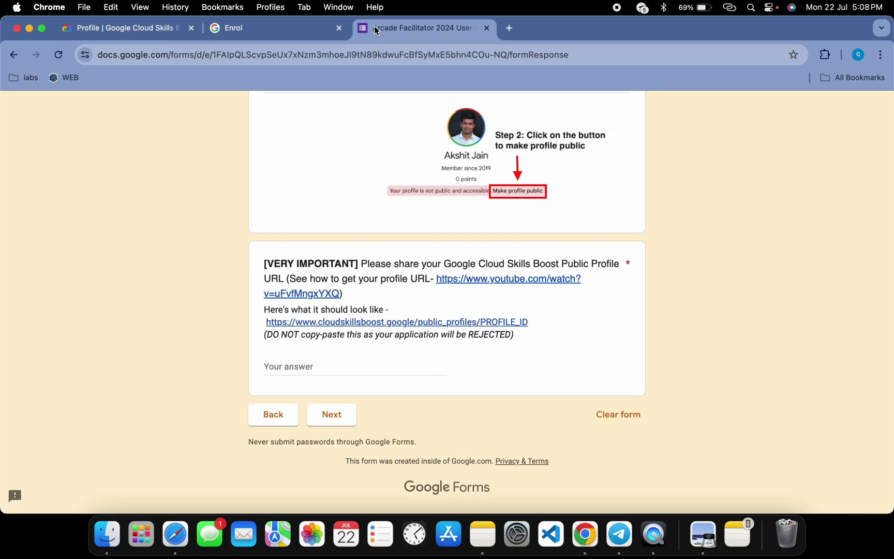
{"action": "left_click", "coordinate": [326, 367]}
{"action": "key", "text": "super+v"}
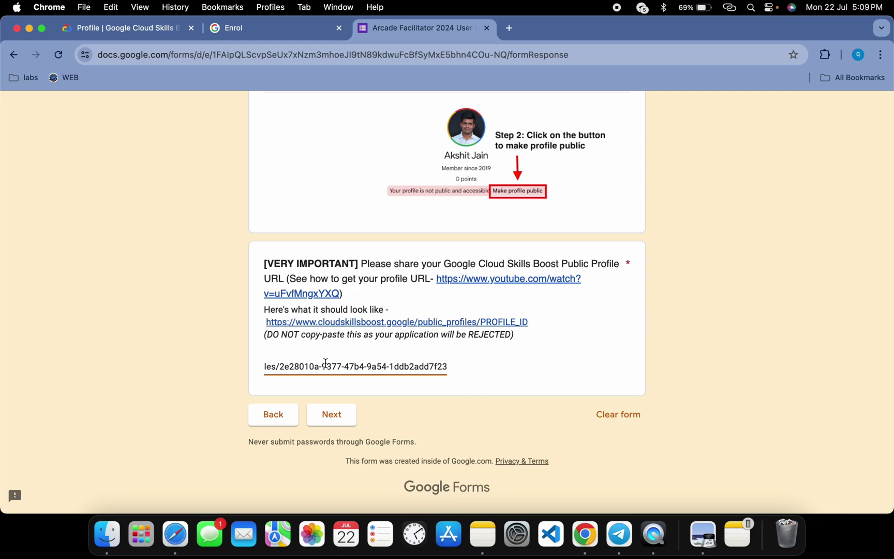
{"action": "left_click", "coordinate": [337, 418]}
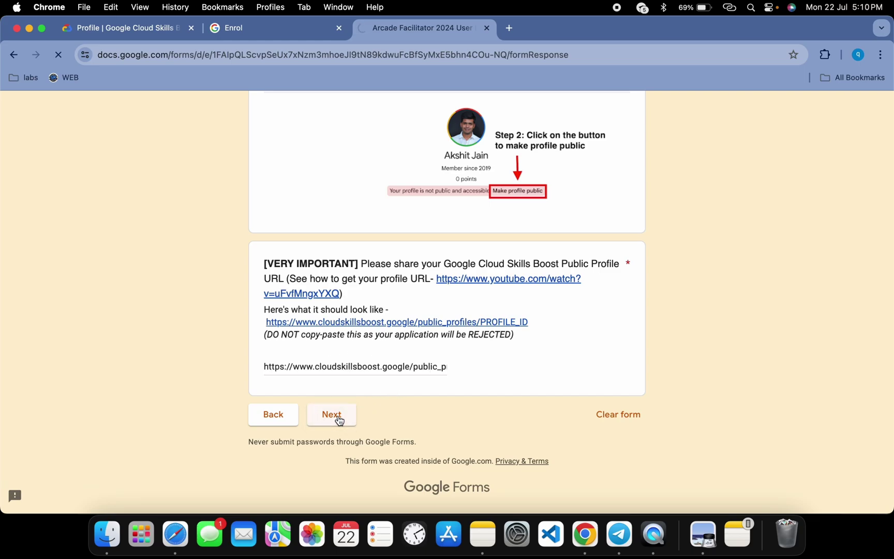
{"action": "scroll", "coordinate": [339, 420], "scroll_direction": "down", "scroll_amount": 5}
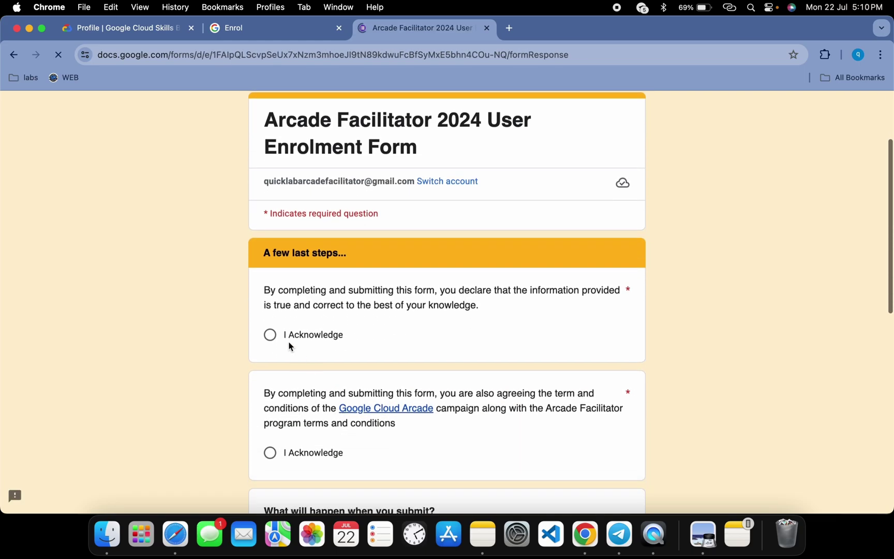
Step: Select 'I Acknowledge' for both declarations and submit the enrolment form
{"action": "left_click", "coordinate": [270, 335]}
{"action": "scroll", "coordinate": [269, 335], "scroll_direction": "down", "scroll_amount": 5}
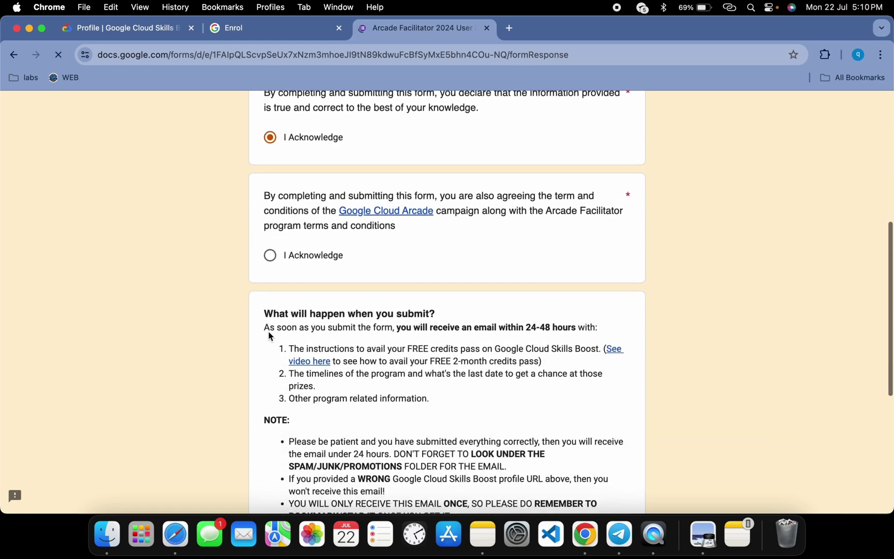
{"action": "left_click", "coordinate": [270, 262]}
{"action": "scroll", "coordinate": [269, 265], "scroll_direction": "down", "scroll_amount": 7}
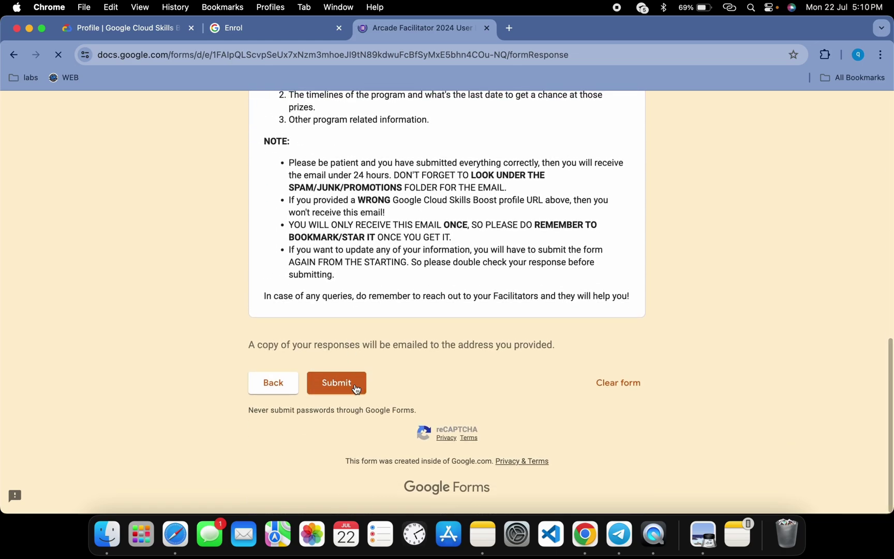
{"action": "left_click", "coordinate": [336, 389]}
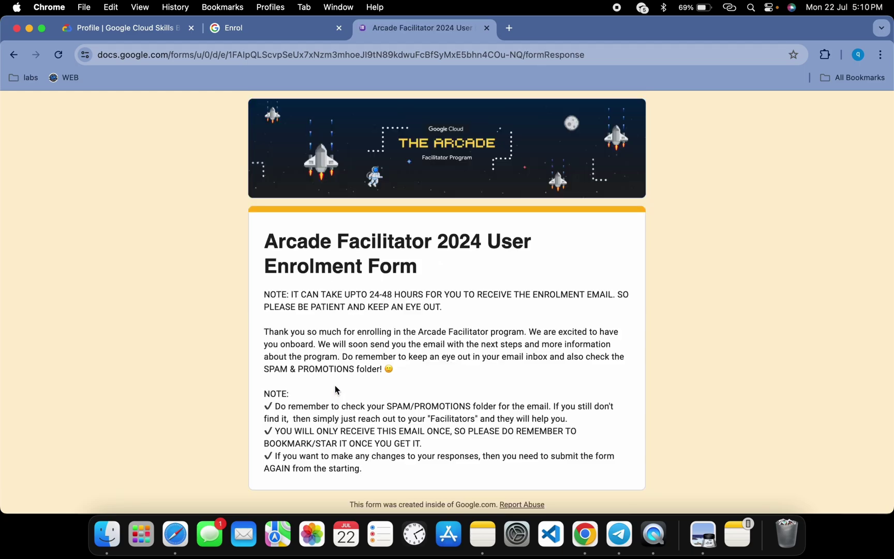
{"action": "scroll", "coordinate": [552, 337], "scroll_direction": "down", "scroll_amount": 1}
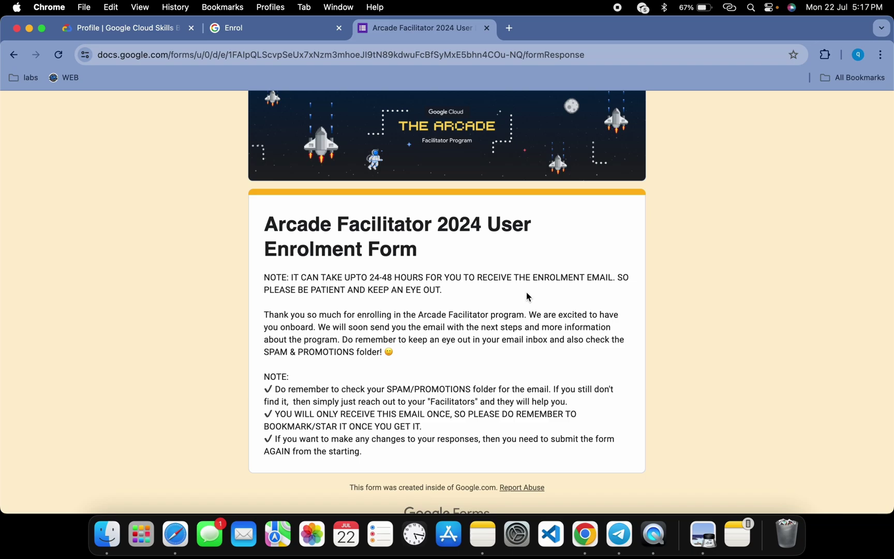
{"action": "key", "text": "super+Tab"}
Step: In Telegram, follow the Quick lab channel's t.me/Quicklabchat link to the Quick lab Chat group
{"action": "key", "text": "super+shift+Tab"}
{"action": "key", "text": "super+shift+Tab"}
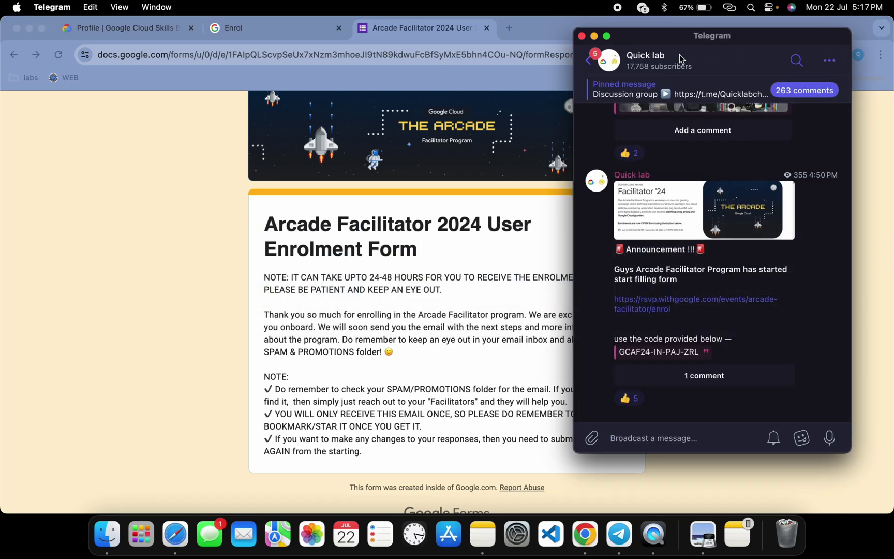
{"action": "left_click", "coordinate": [647, 56]}
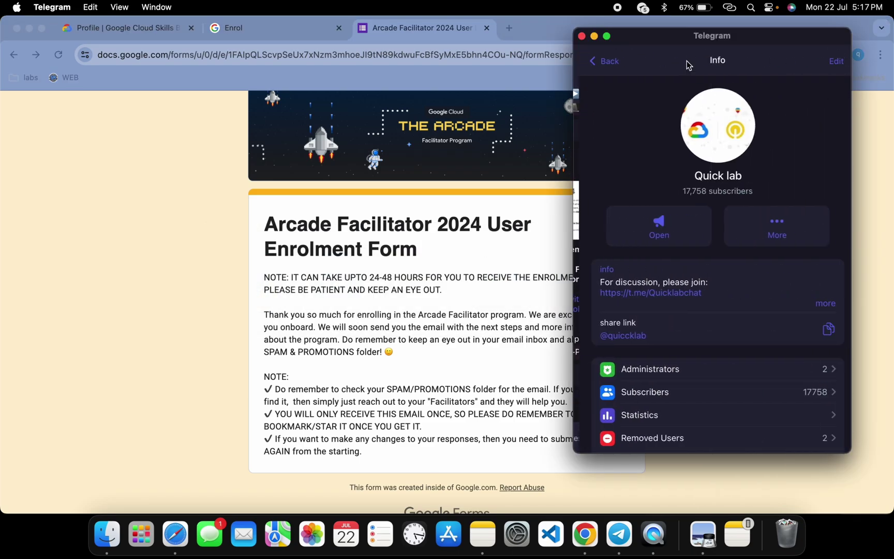
{"action": "left_click", "coordinate": [653, 293]}
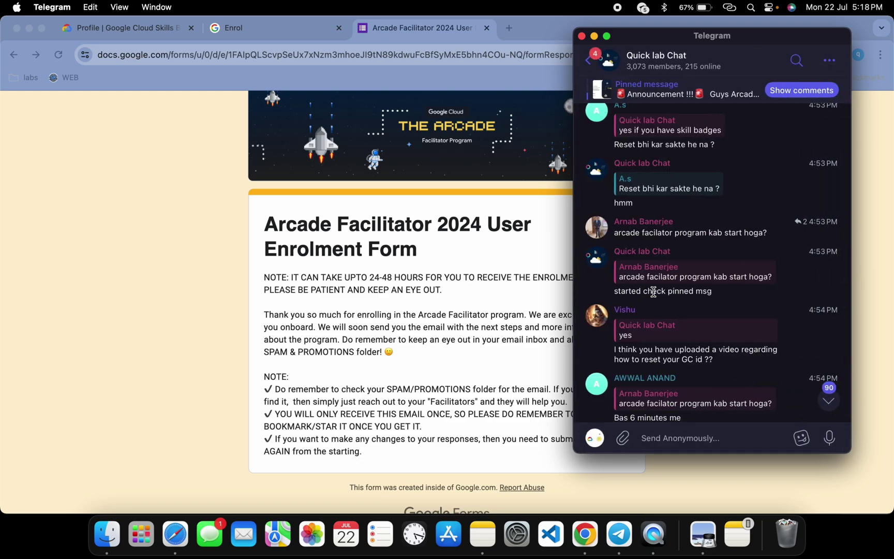